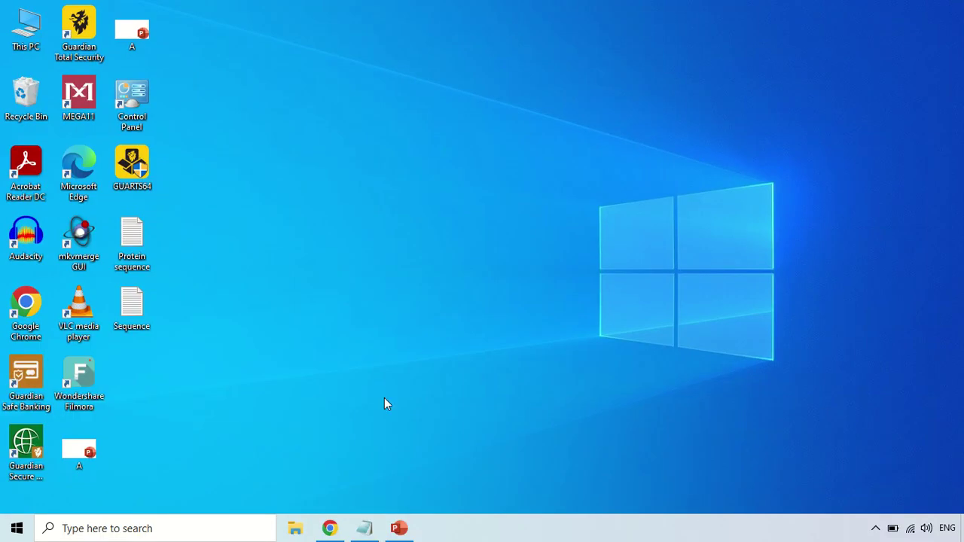
# In Chrome, search Google for 'trrosetta' and scroll the results to the Yang Lab entry.
pyautogui.click(330, 528)
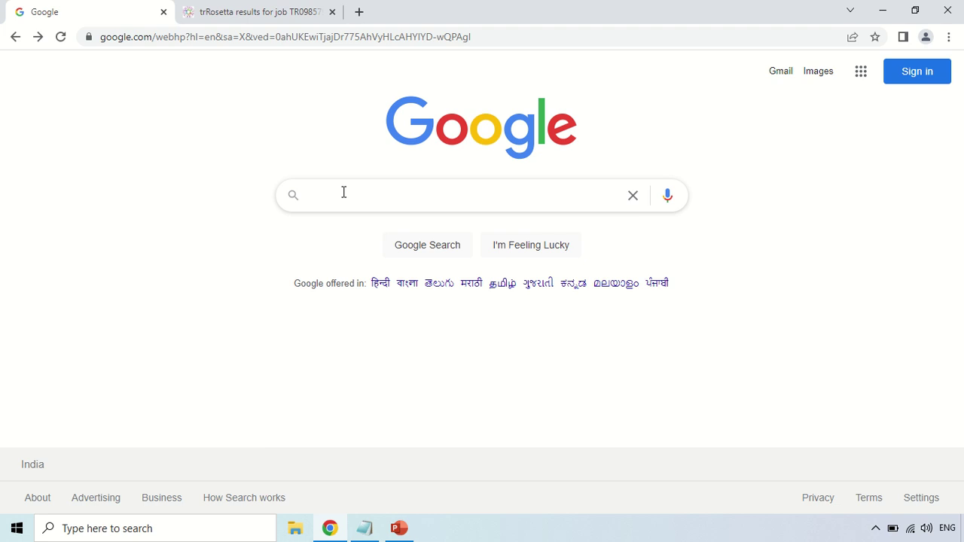
pyautogui.click(343, 193)
pyautogui.write('tr')
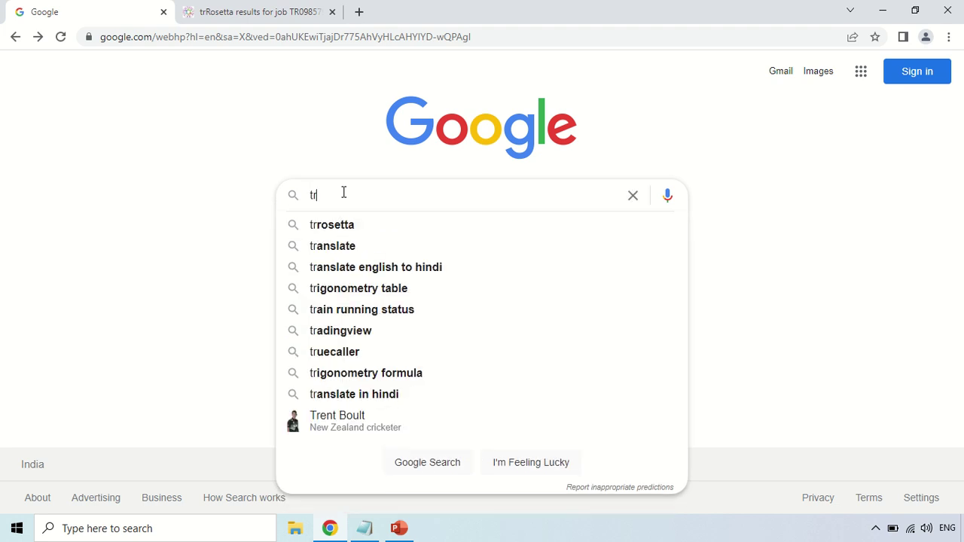
pyautogui.click(340, 224)
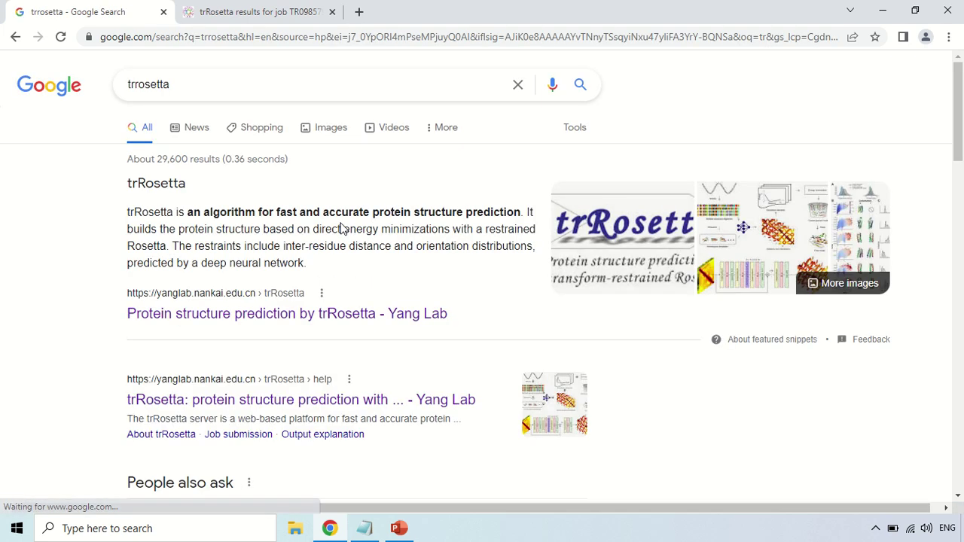
pyautogui.scroll(-1, 150, 280)
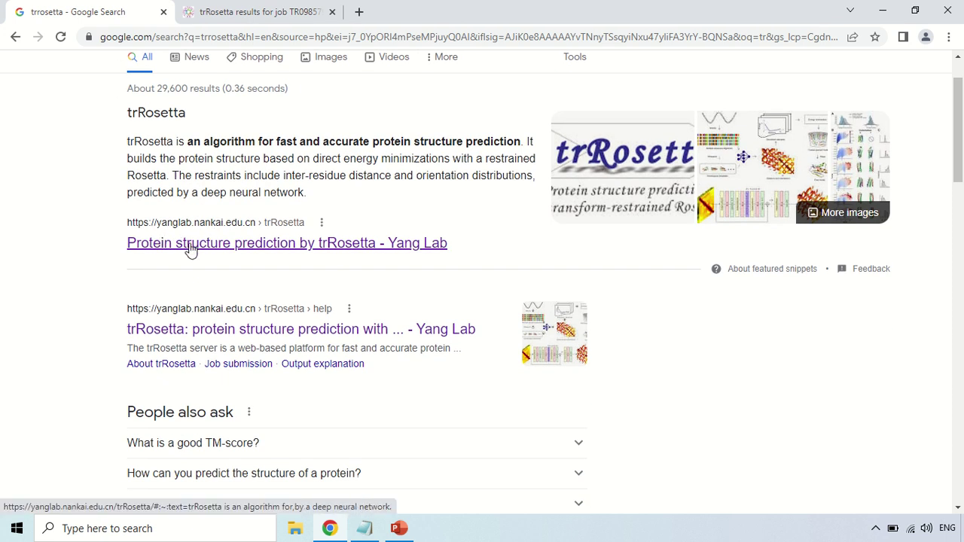
# Open the Yang Lab trRosetta page and scroll down to focus its empty protein sequence box.
pyautogui.click(192, 249)
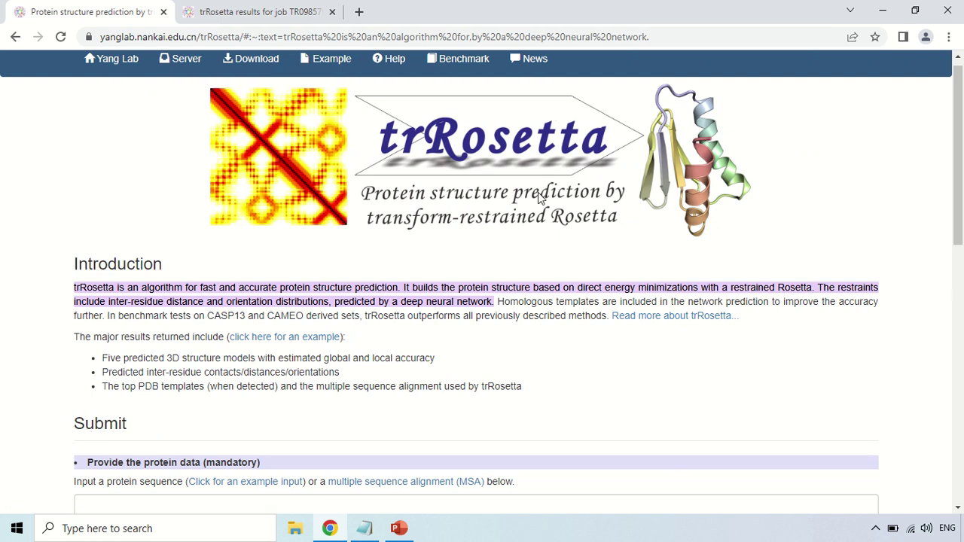
pyautogui.scroll(-1, 538, 195)
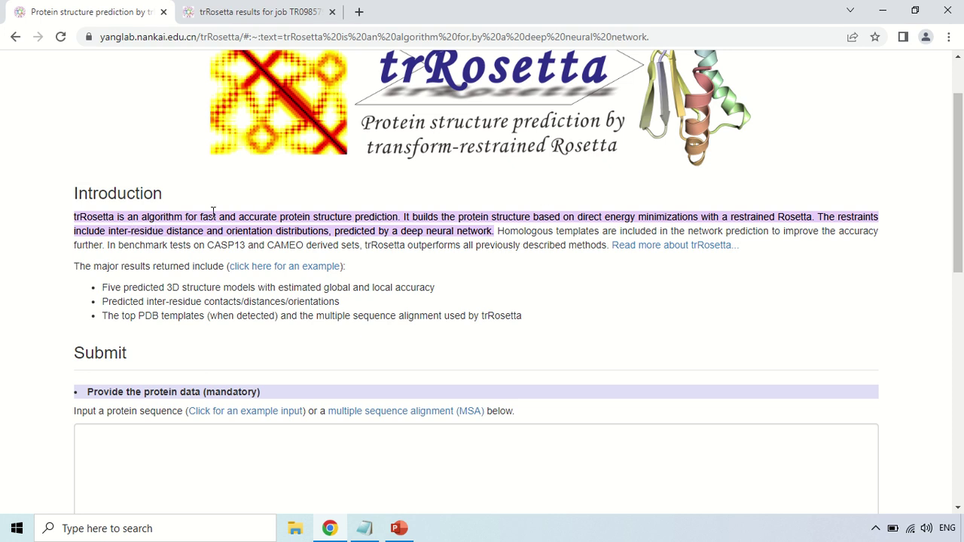
pyautogui.scroll(-2, 210, 205)
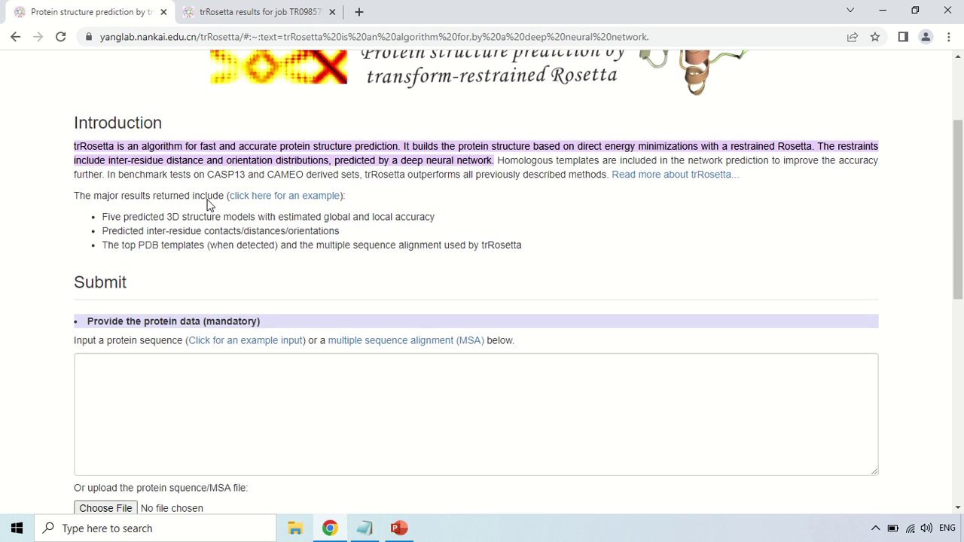
pyautogui.scroll(-1, 221, 192)
pyautogui.click(165, 253)
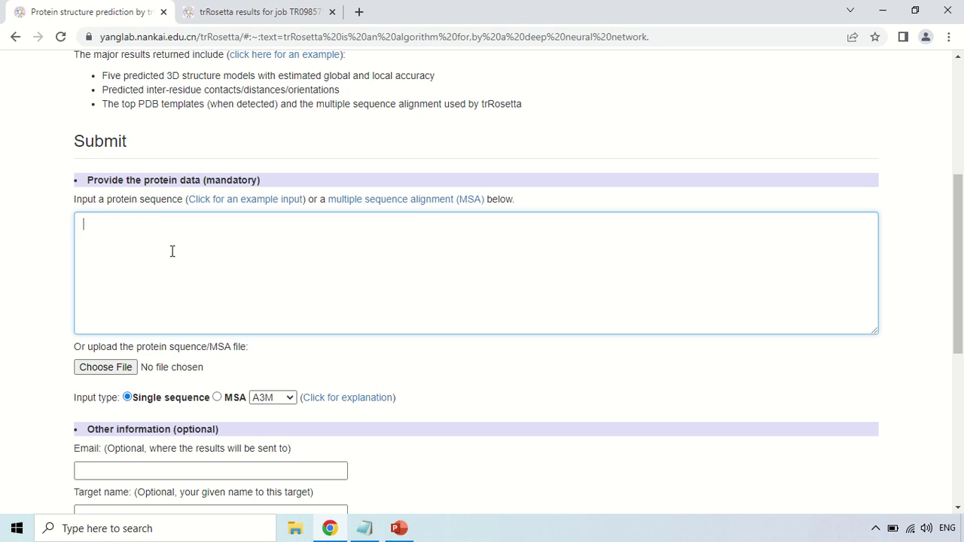
# Copy the full sequence from the 'Protein sequence' Notepad file, then return to trRosetta's sequence box.
pyautogui.click(366, 531)
pyautogui.click(345, 286)
pyautogui.hotkey('ctrl', 'a')
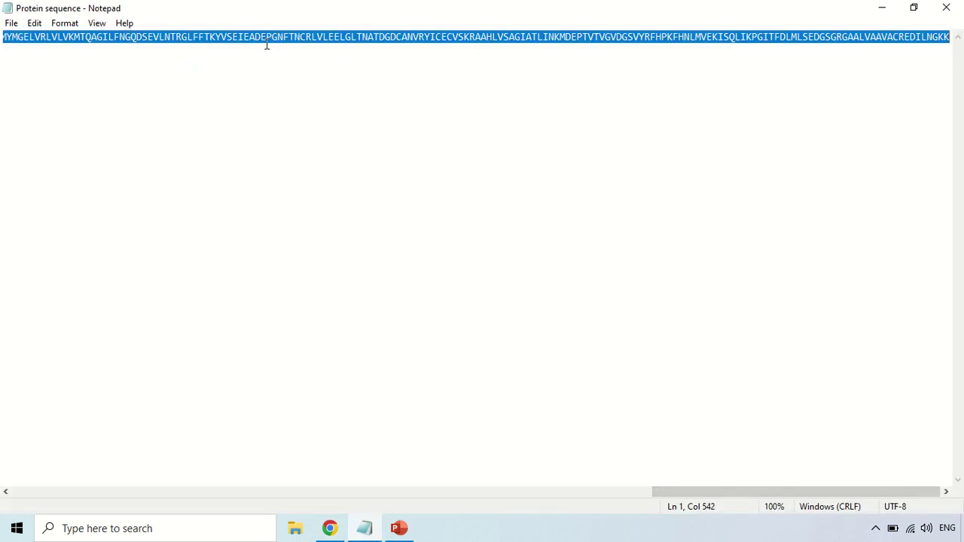
pyautogui.rightClick(269, 37)
pyautogui.click(305, 82)
pyautogui.click(330, 141)
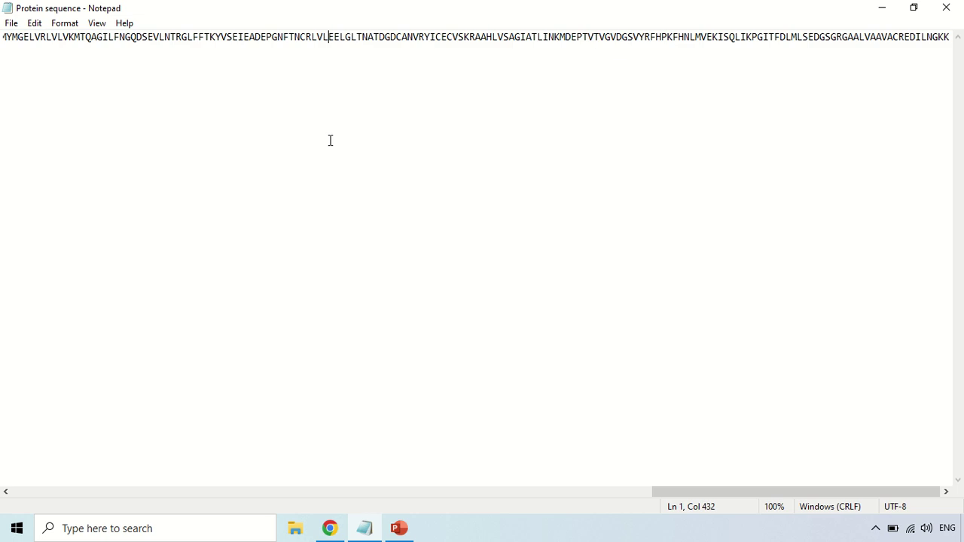
pyautogui.click(332, 530)
pyautogui.click(314, 305)
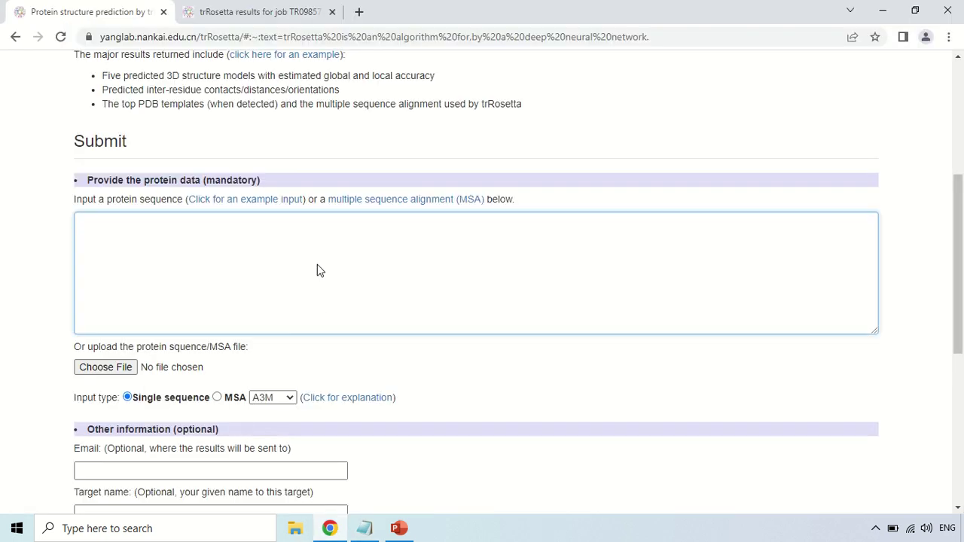
# Paste the sequence into the box and review the form, keeping Single sequence and blank options.
pyautogui.rightClick(317, 264)
pyautogui.click(357, 376)
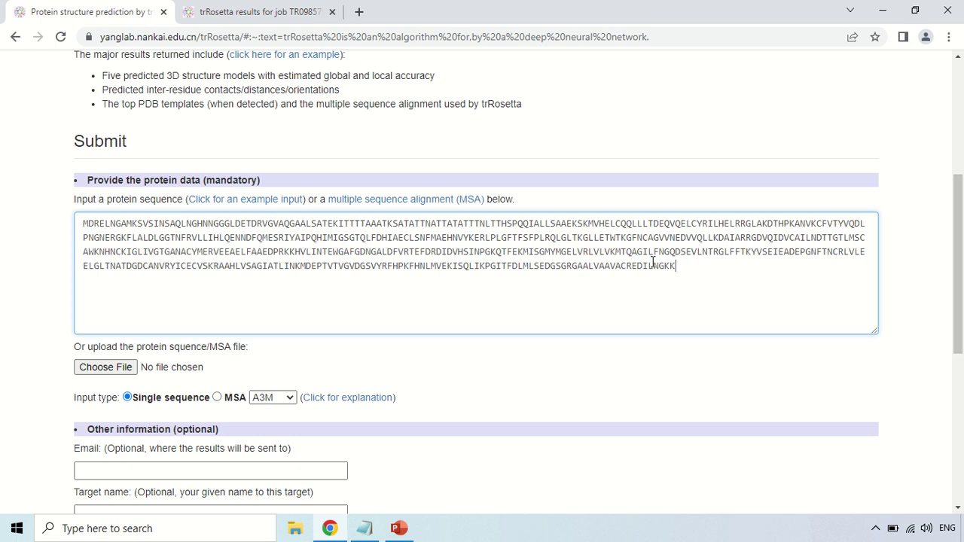
pyautogui.scroll(-2, 678, 256)
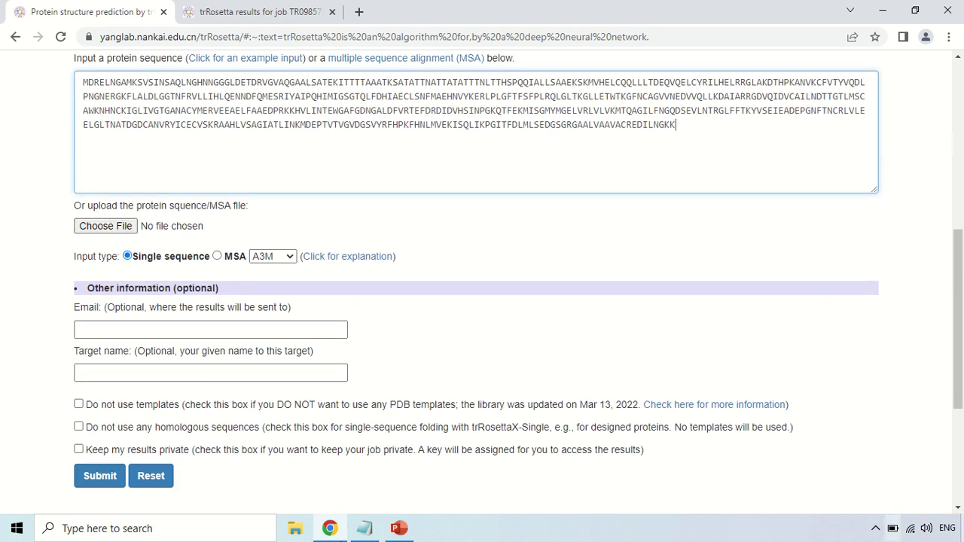
pyautogui.click(124, 227)
pyautogui.scroll(-1, 140, 270)
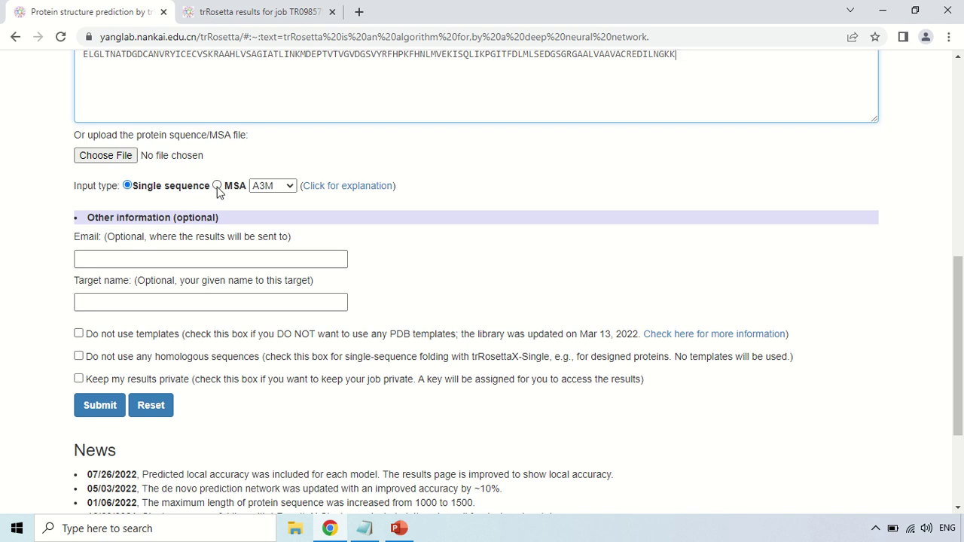
pyautogui.scroll(2, 218, 193)
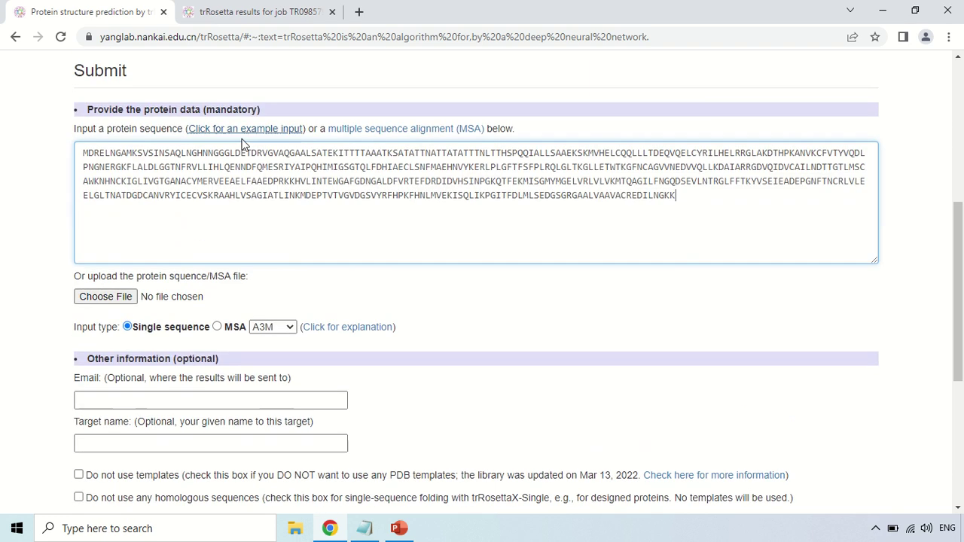
pyautogui.scroll(-1, 239, 164)
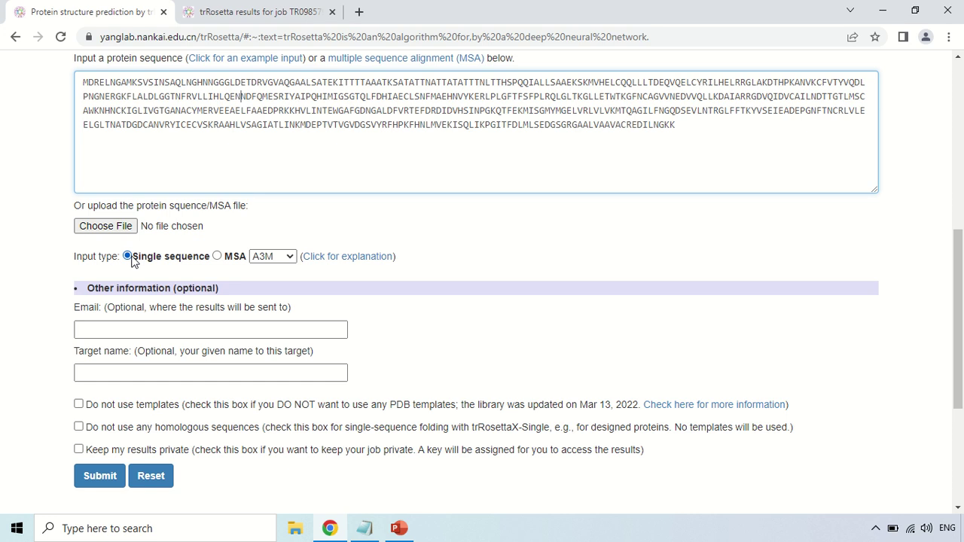
pyautogui.scroll(-1, 131, 259)
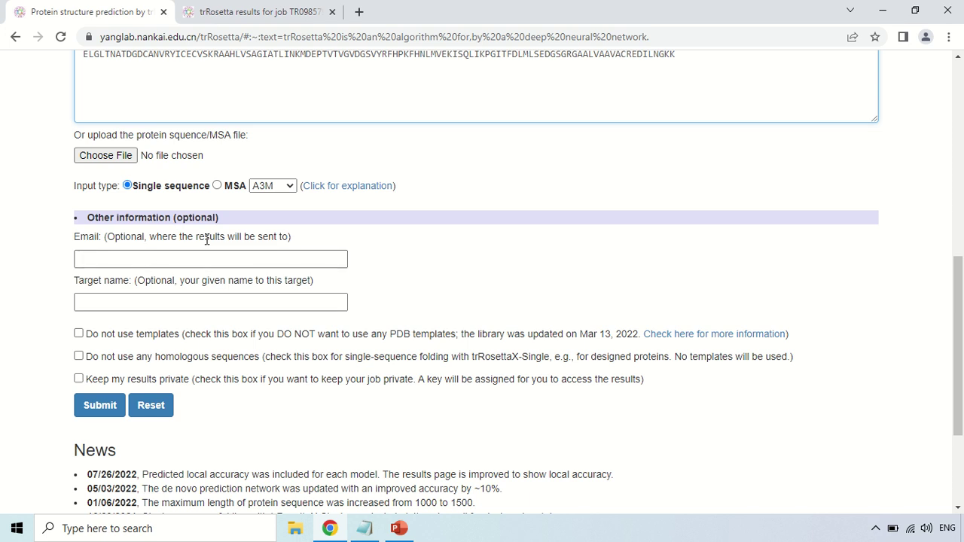
pyautogui.scroll(-1, 208, 239)
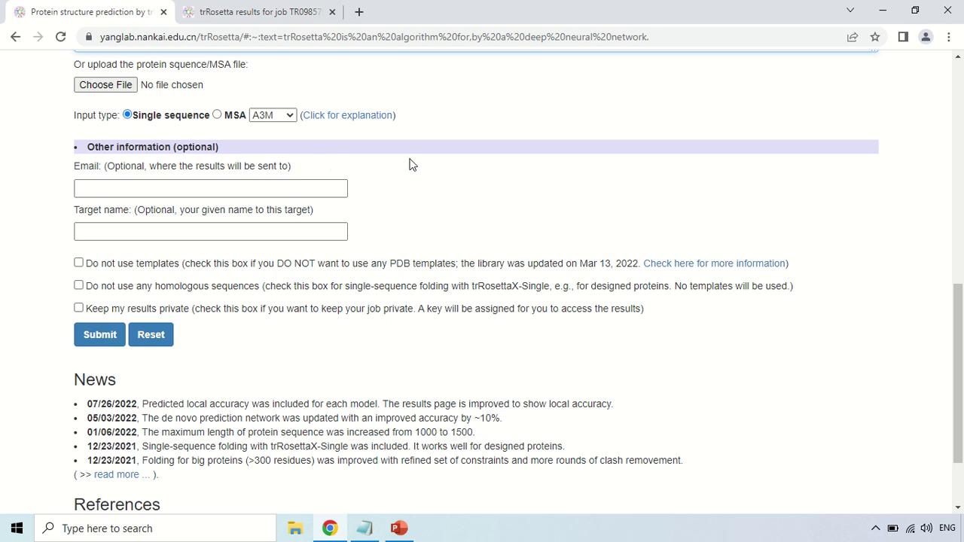
# Enter 'DEMO Trrossetta' as the target name, leave e-mail blank, and submit the job.
pyautogui.click(90, 183)
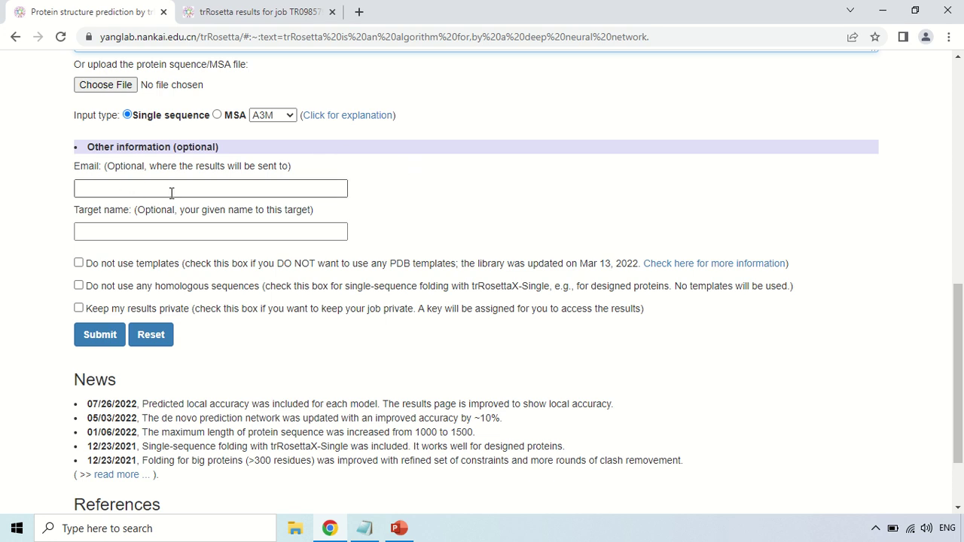
pyautogui.click(130, 237)
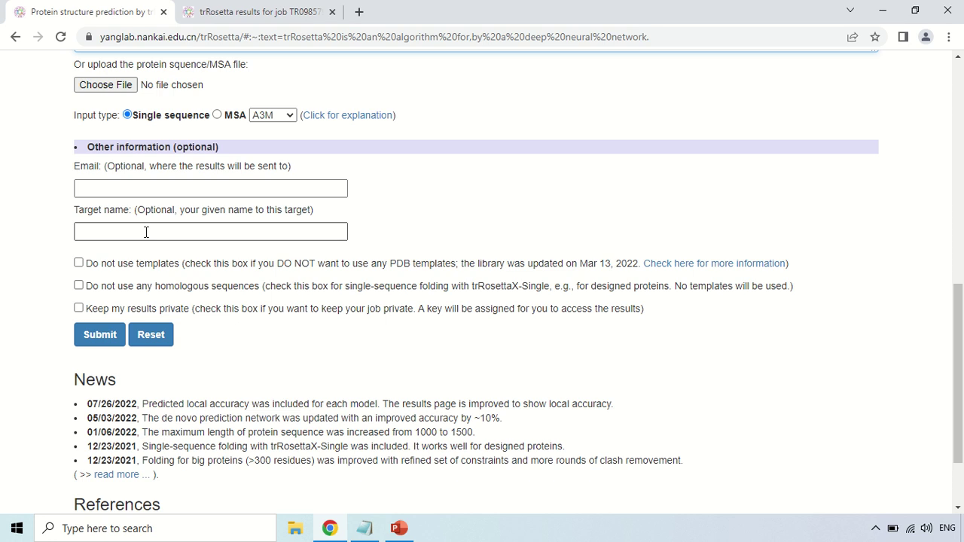
pyautogui.click(146, 232)
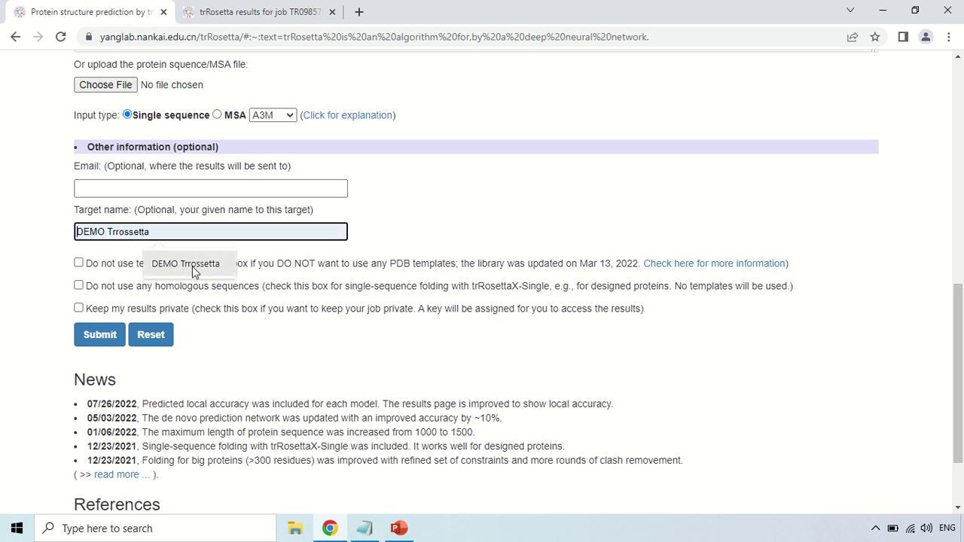
pyautogui.click(188, 263)
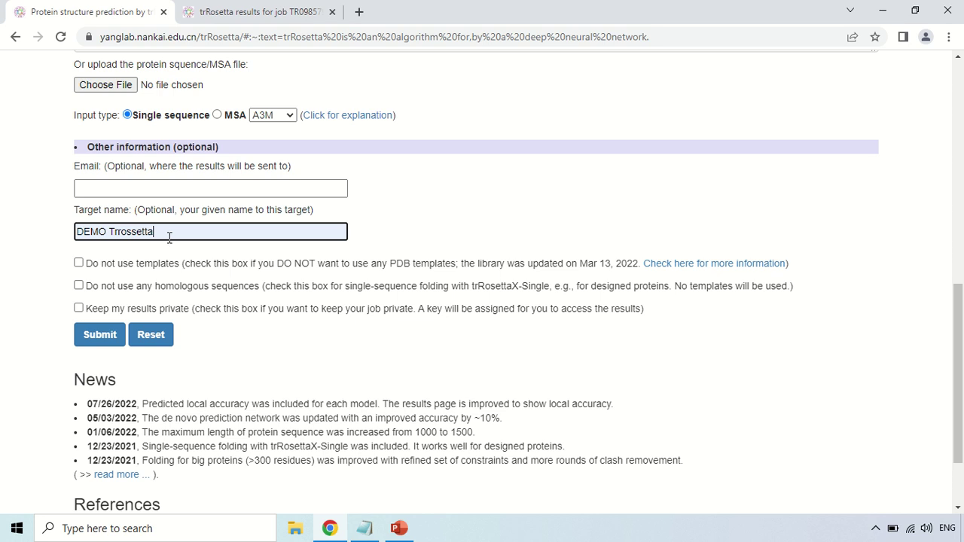
pyautogui.click(101, 341)
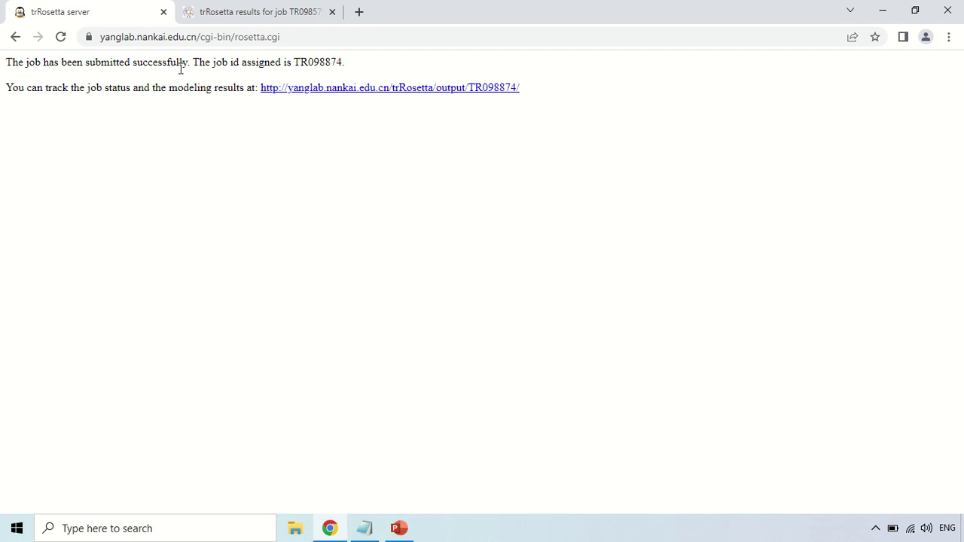
# Highlight the success message and assigned job id, then follow the output link to the job status.
pyautogui.moveTo(24, 65); pyautogui.dragTo(188, 62)
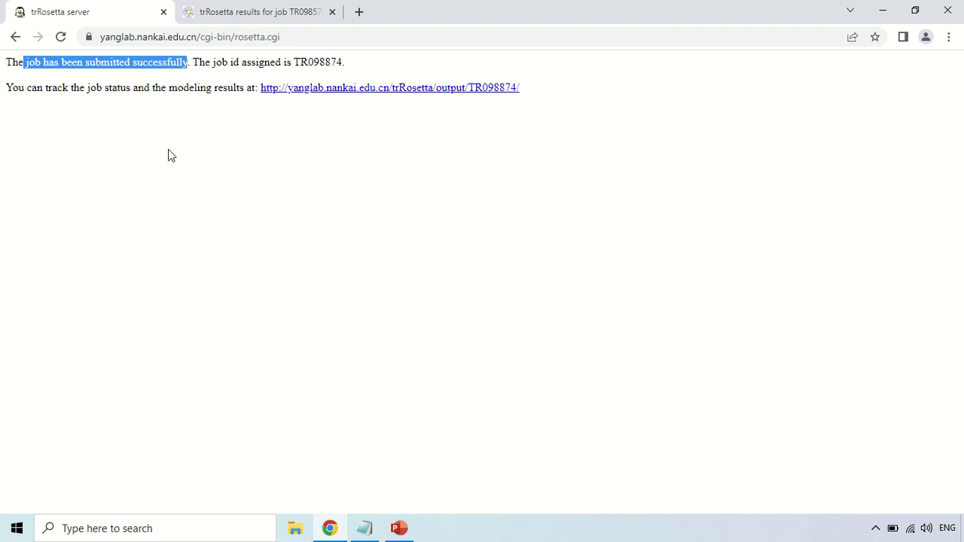
pyautogui.click(195, 78)
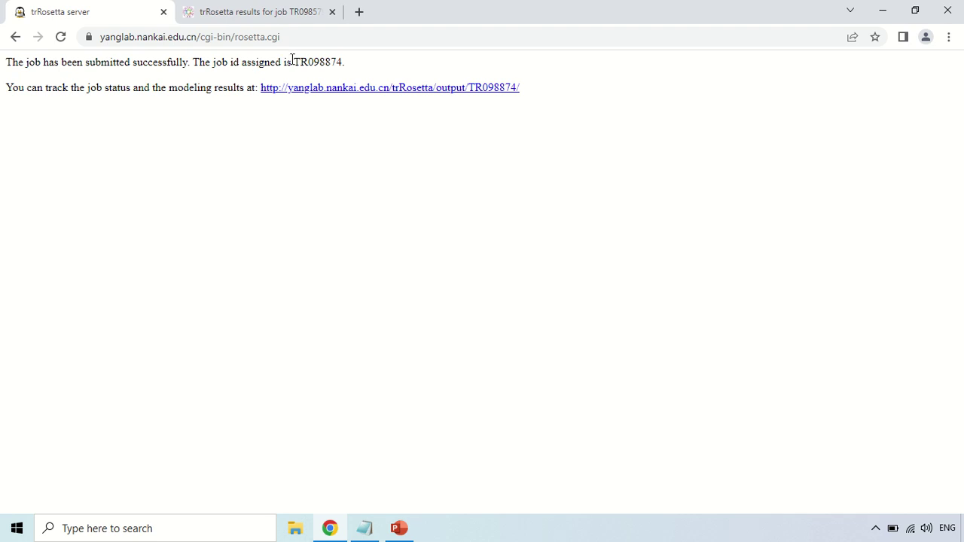
pyautogui.moveTo(292, 60); pyautogui.dragTo(344, 62)
pyautogui.click(192, 120)
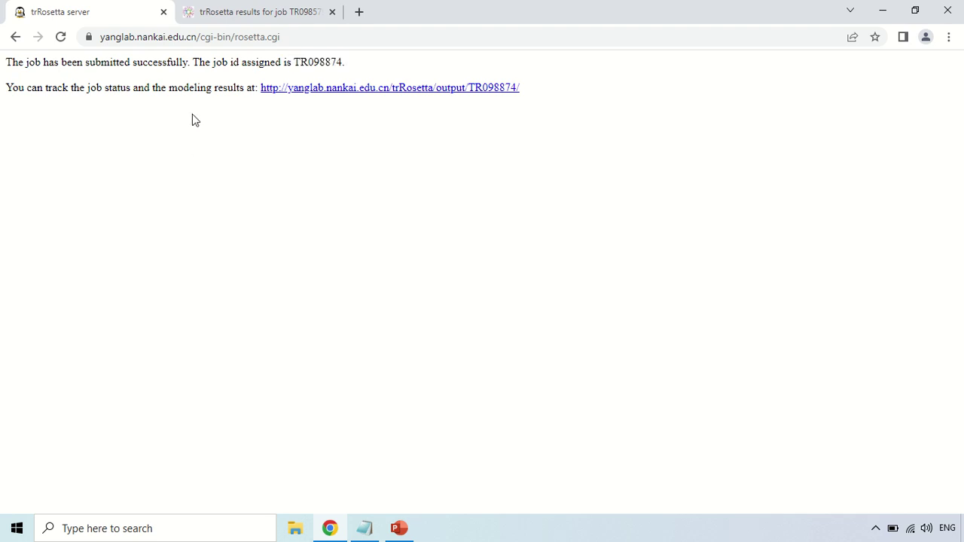
pyautogui.click(361, 91)
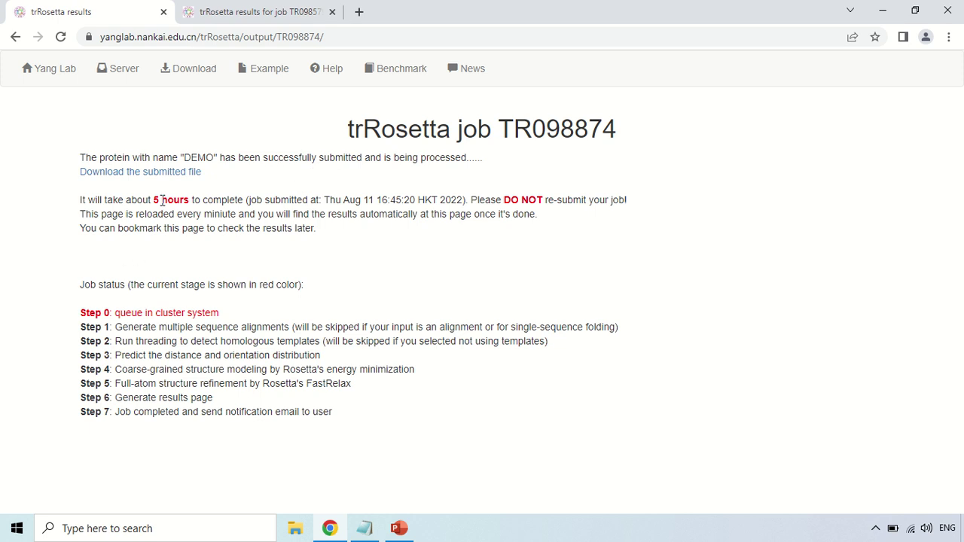
# Highlight the 5-hour runtime estimate, then switch to the TR098579 example results tab.
pyautogui.moveTo(151, 201); pyautogui.dragTo(192, 200)
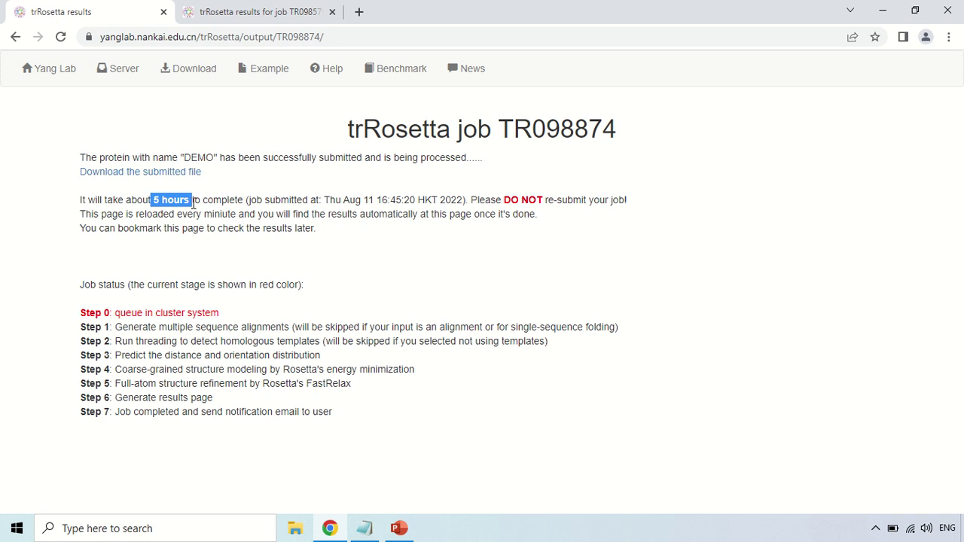
pyautogui.click(275, 227)
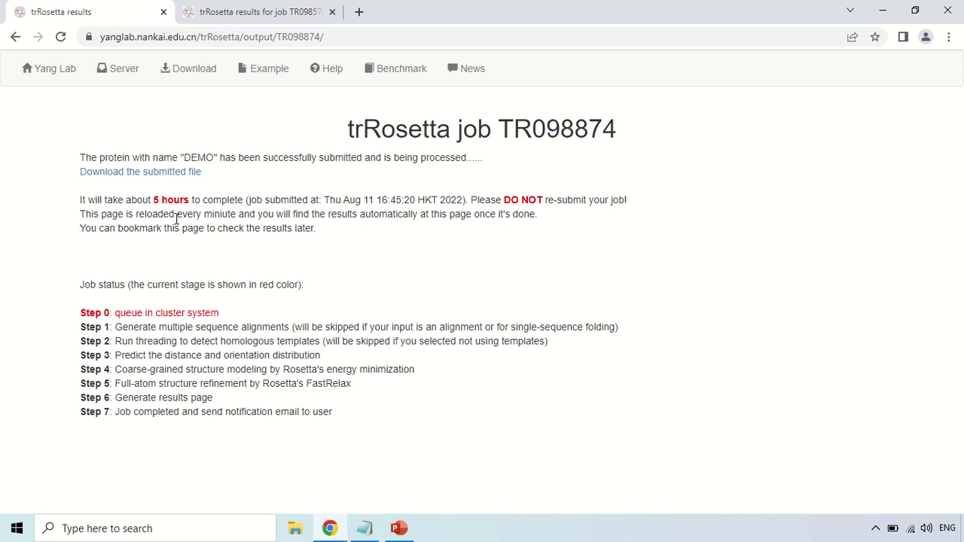
pyautogui.moveTo(153, 201); pyautogui.dragTo(193, 208)
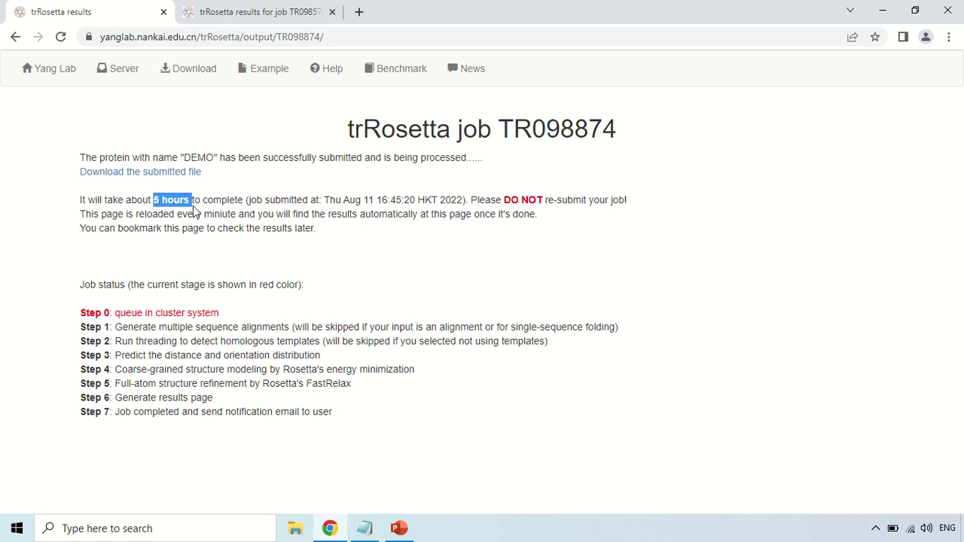
pyautogui.click(232, 214)
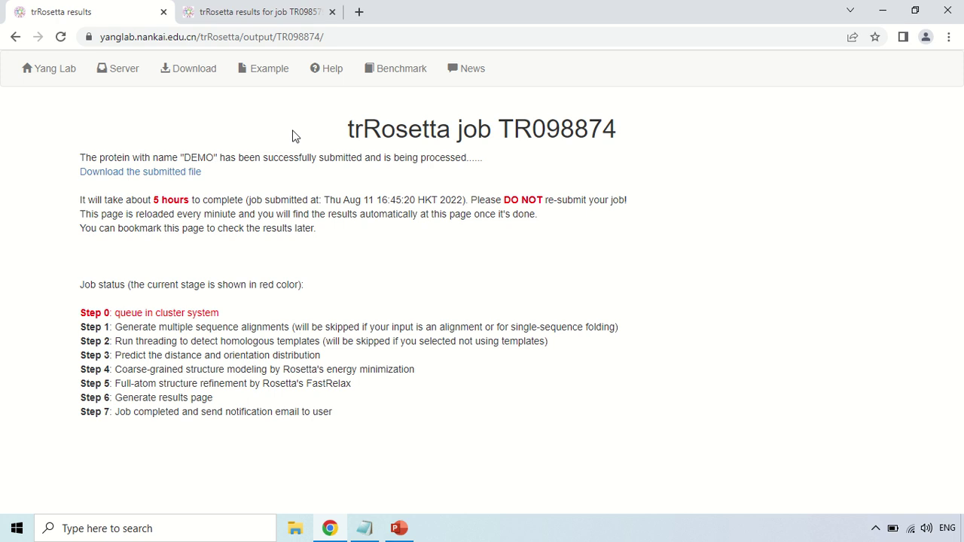
pyautogui.click(243, 9)
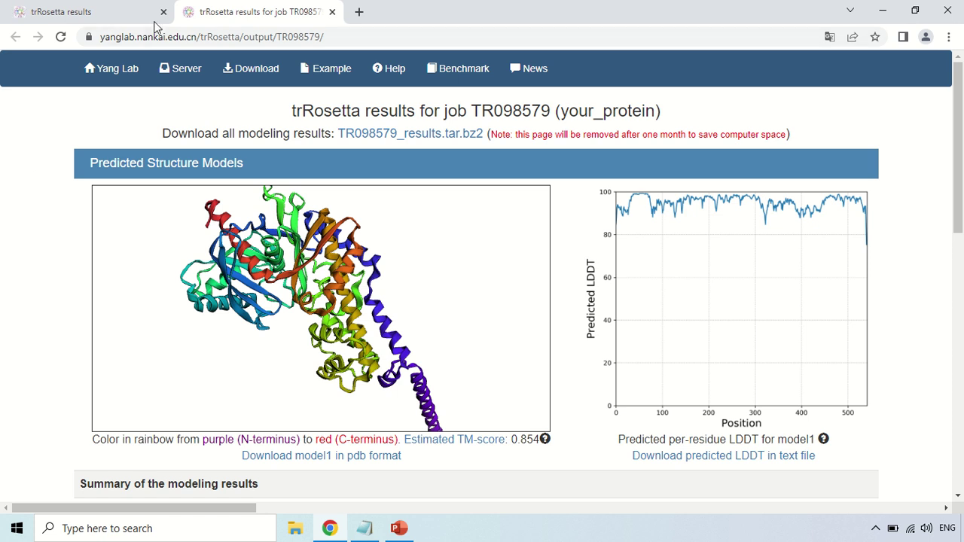
# Close the submitted job's status tab and rotate the example's predicted 3D model.
pyautogui.click(119, 12)
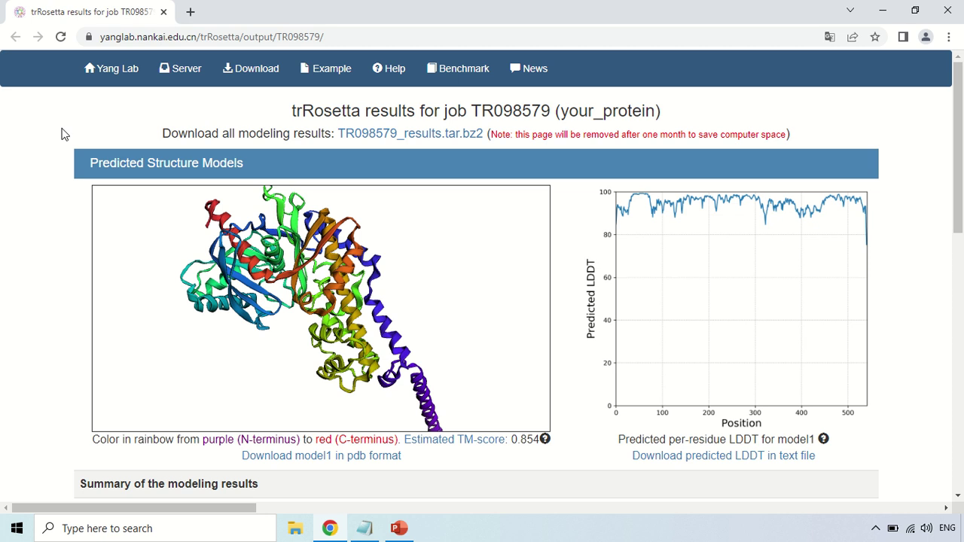
pyautogui.scroll(-1, 60, 125)
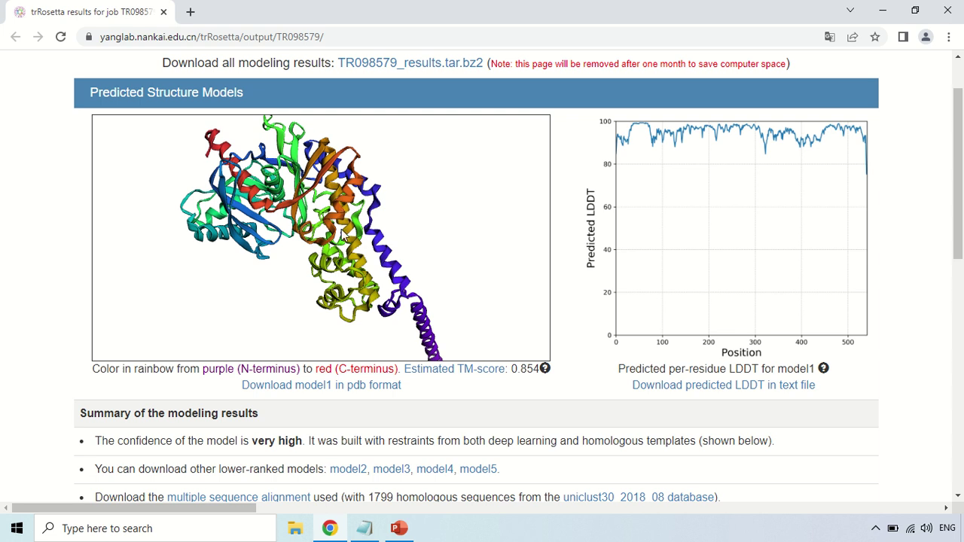
pyautogui.moveTo(357, 242)
pyautogui.mouseDown()
pyautogui.moveTo(306, 235)
pyautogui.moveTo(394, 213)
pyautogui.moveTo(422, 241)
pyautogui.moveTo(368, 302)
pyautogui.moveTo(347, 247)
pyautogui.mouseUp()
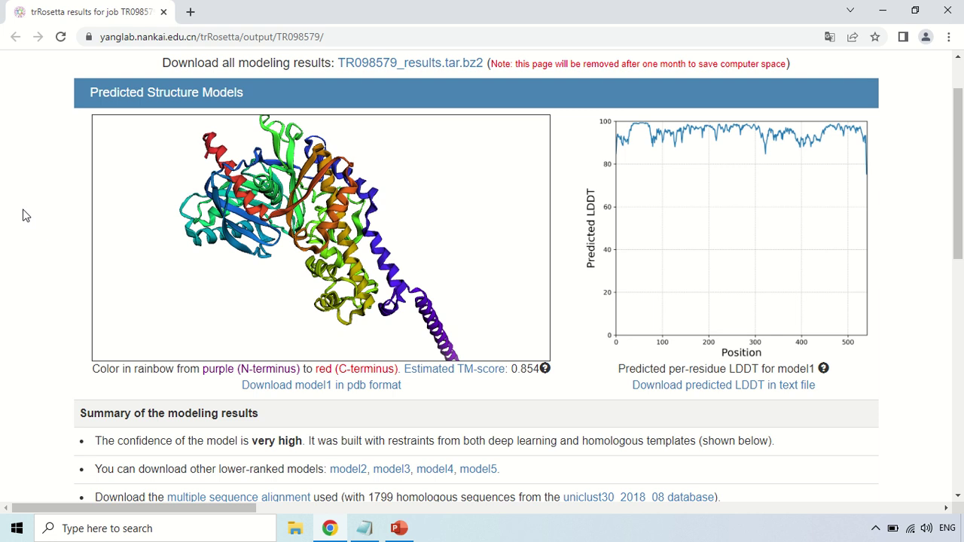
# Scroll down and highlight the estimated TM-score value of 0.854 twice.
pyautogui.scroll(-1, 23, 215)
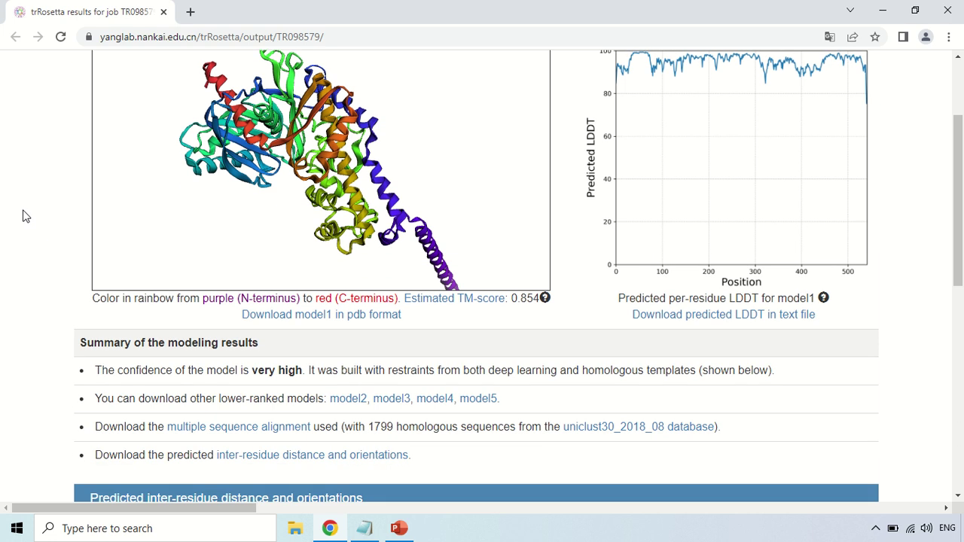
pyautogui.scroll(-1, 22, 217)
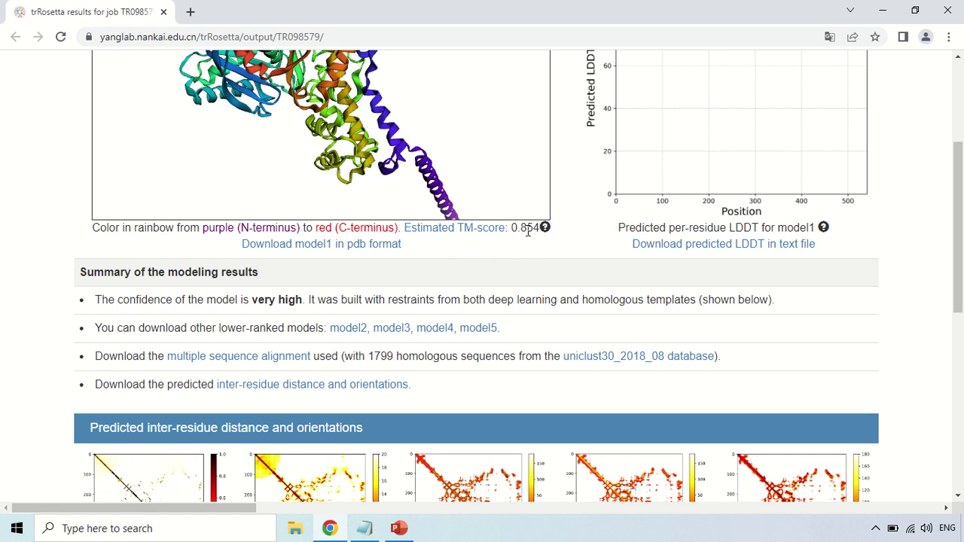
pyautogui.moveTo(511, 227); pyautogui.dragTo(536, 235)
pyautogui.click(544, 248)
pyautogui.moveTo(511, 228); pyautogui.dragTo(541, 238)
pyautogui.click(578, 208)
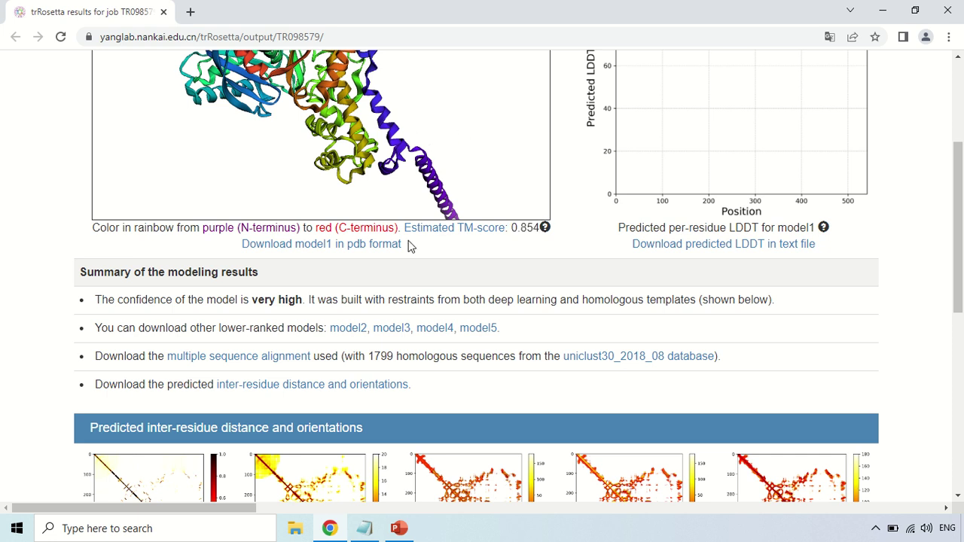